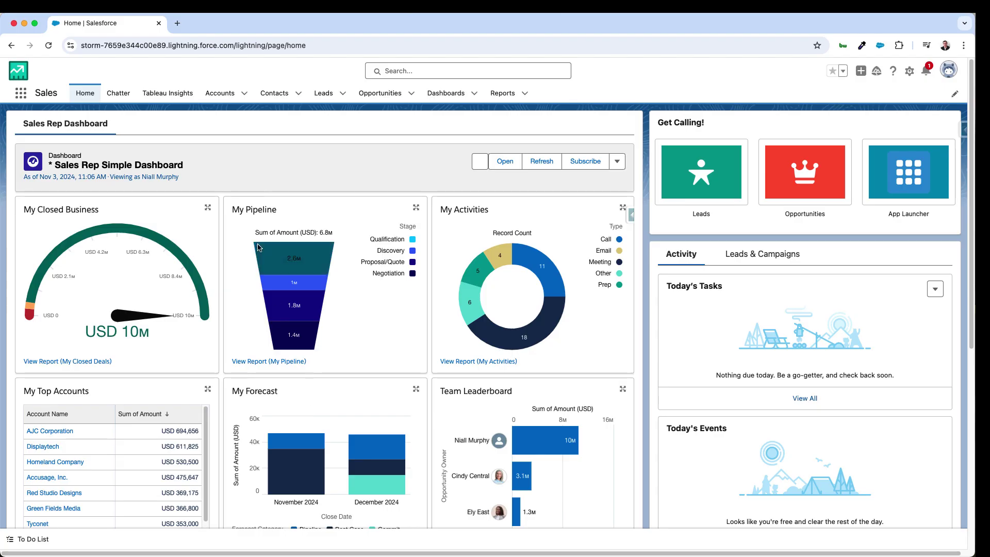
# Step: Open the Leads list
pyautogui.click(326, 93)
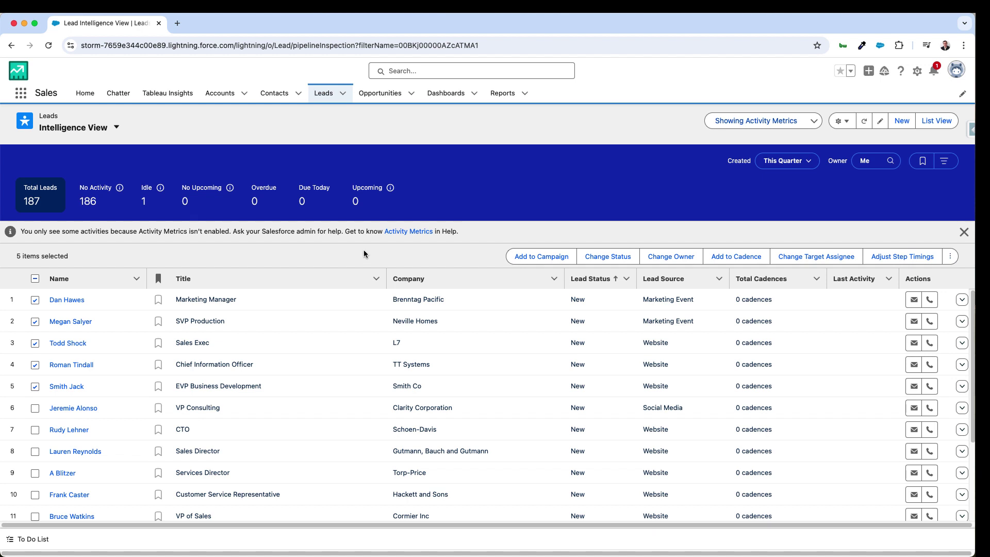
# Step: Bulk-change the five selected leads' Lead Status from New to Working and save
pyautogui.click(626, 302)
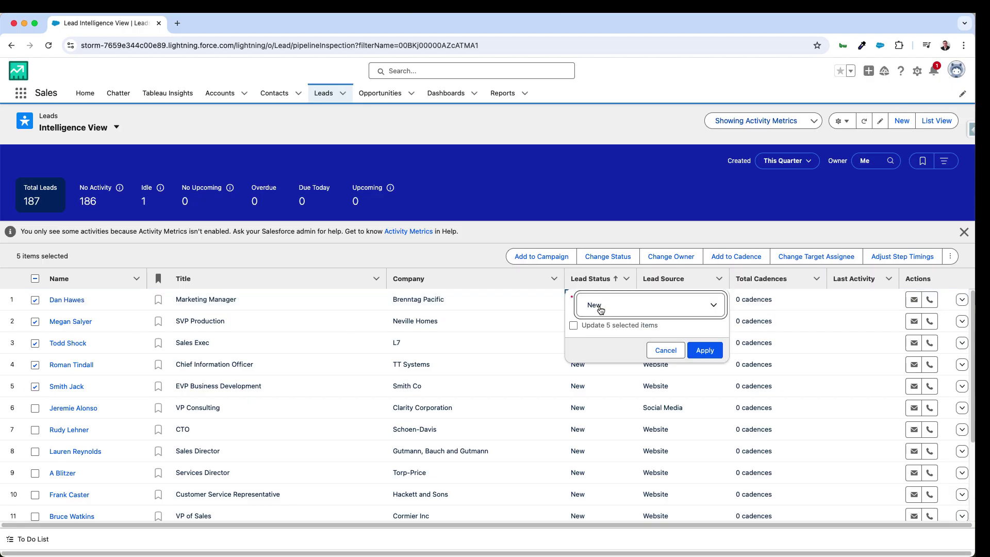
pyautogui.click(574, 326)
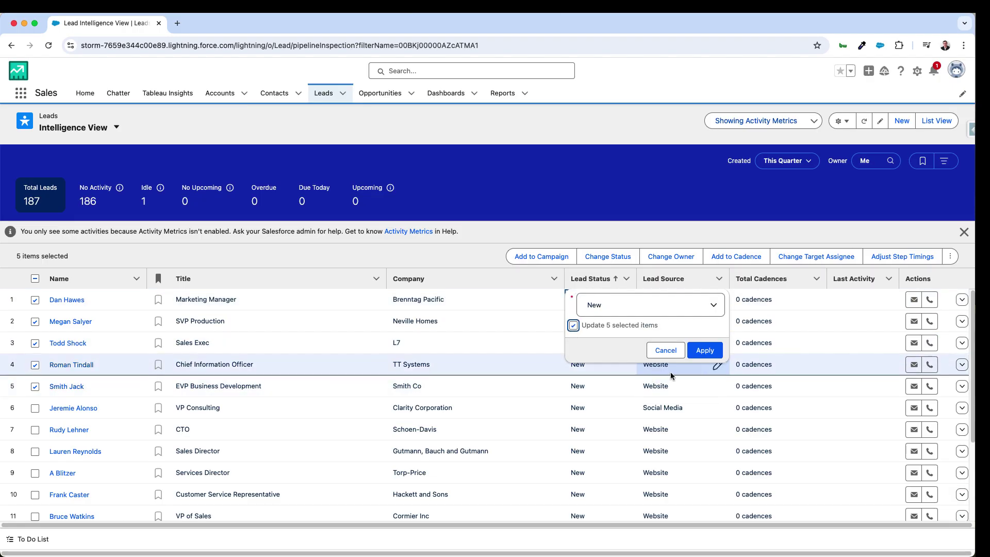
pyautogui.click(669, 306)
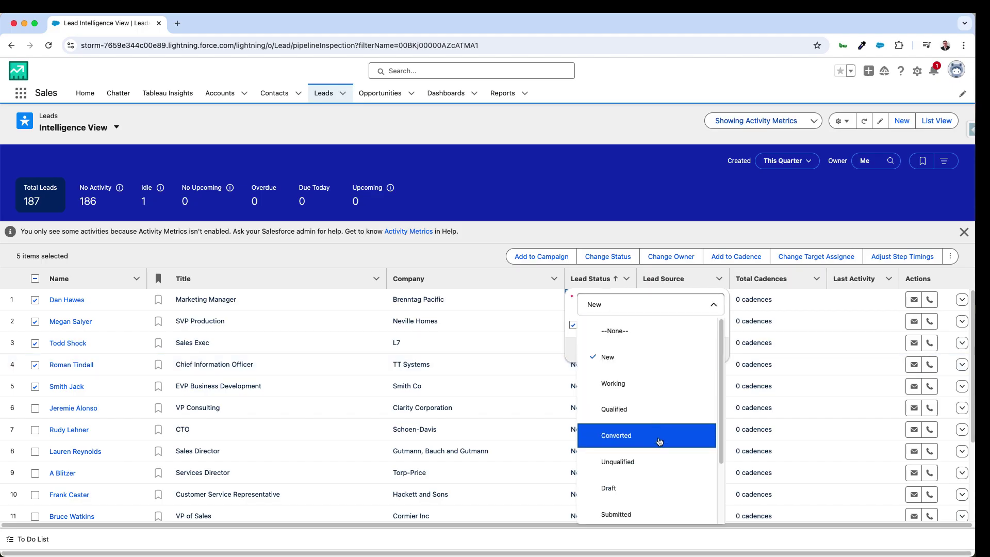
pyautogui.click(676, 390)
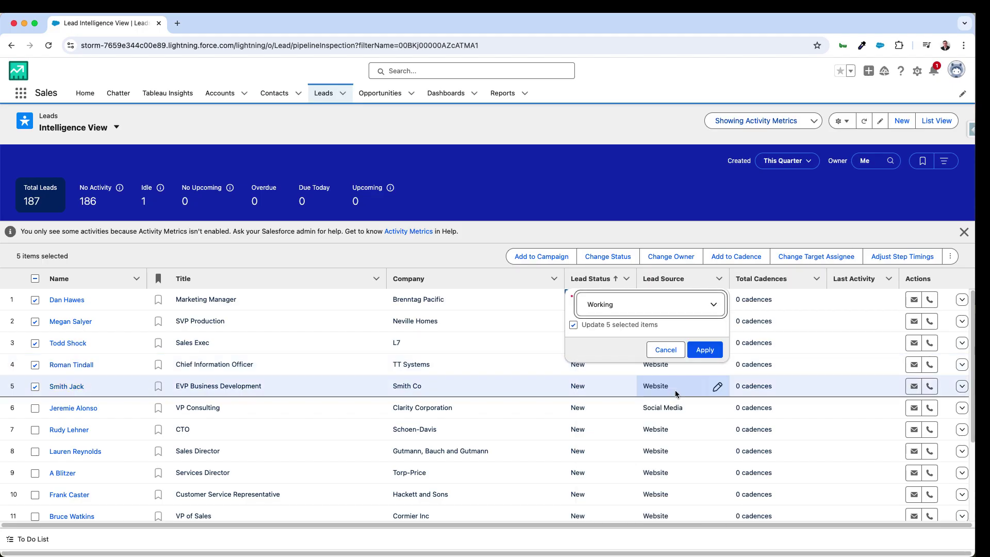
pyautogui.click(718, 352)
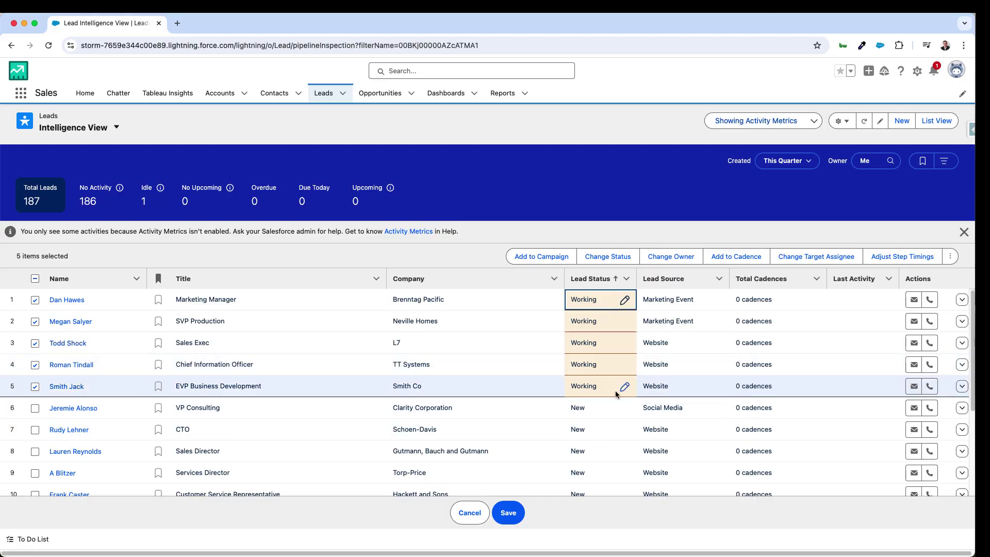
pyautogui.click(514, 523)
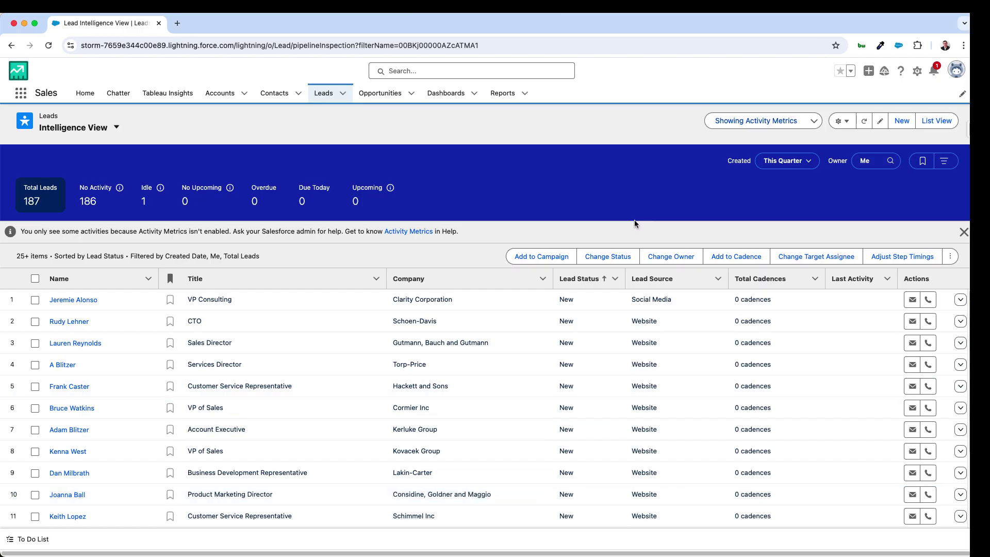
# Step: Open the Sales Pipeline by Sales Rep report from Reports and enable field editing
pyautogui.click(495, 100)
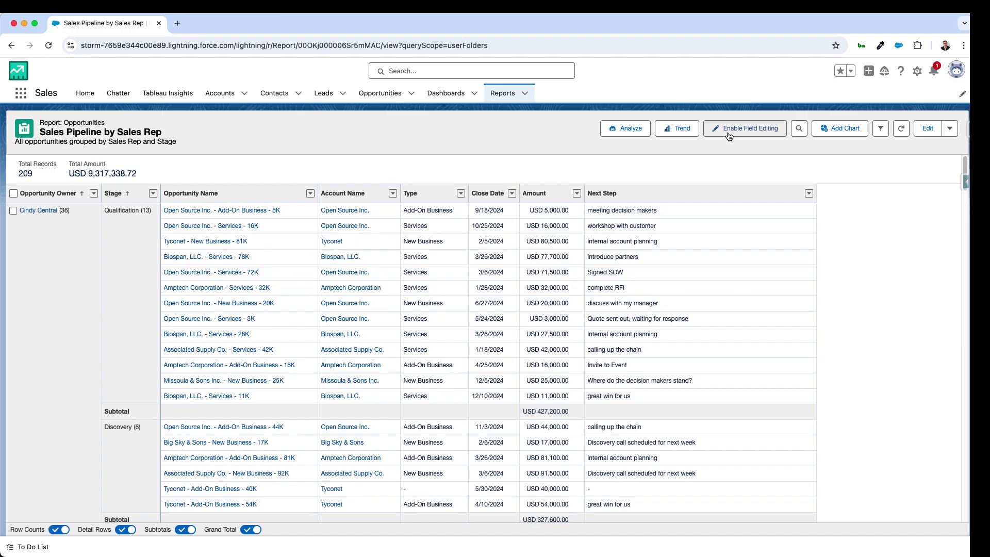
pyautogui.click(729, 135)
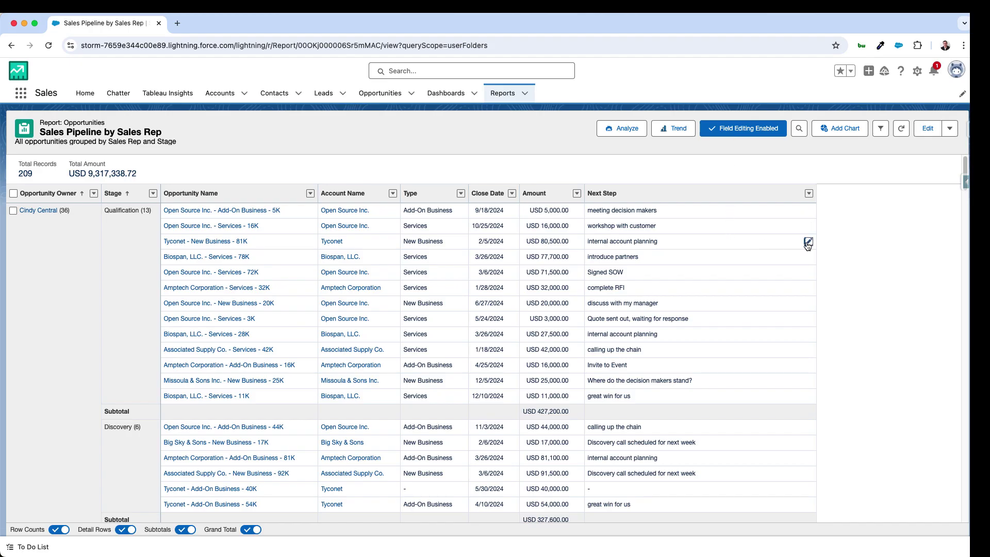
# Step: Set the Tyconet 81K Next Step to 'Business value workshop being planned' using the /bvm shortcut
pyautogui.click(808, 242)
pyautogui.hotkey('shift', 'alt', 'Left')
pyautogui.hotkey('shift', 'alt', 'Left')
pyautogui.hotkey('shift', 'alt', 'Left')
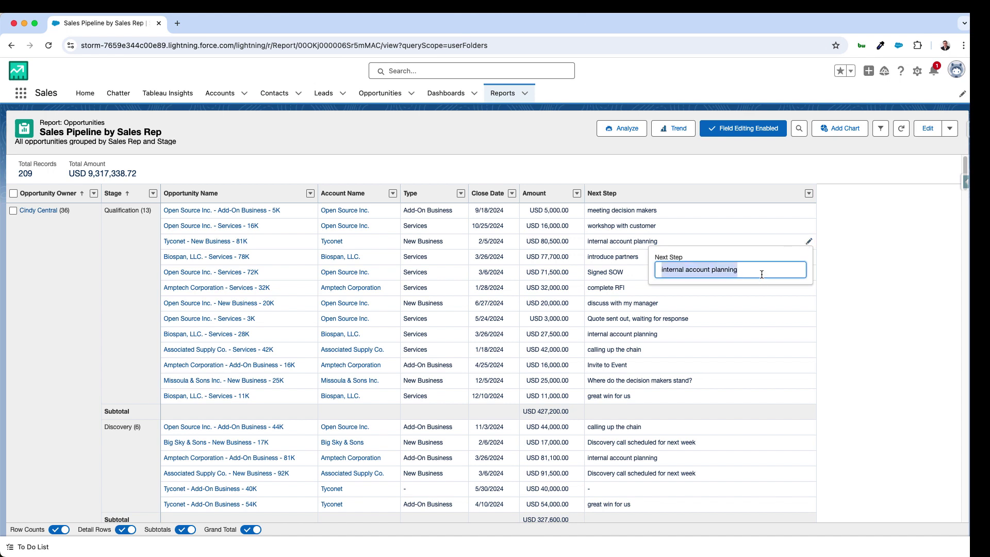
pyautogui.write('/bvm')
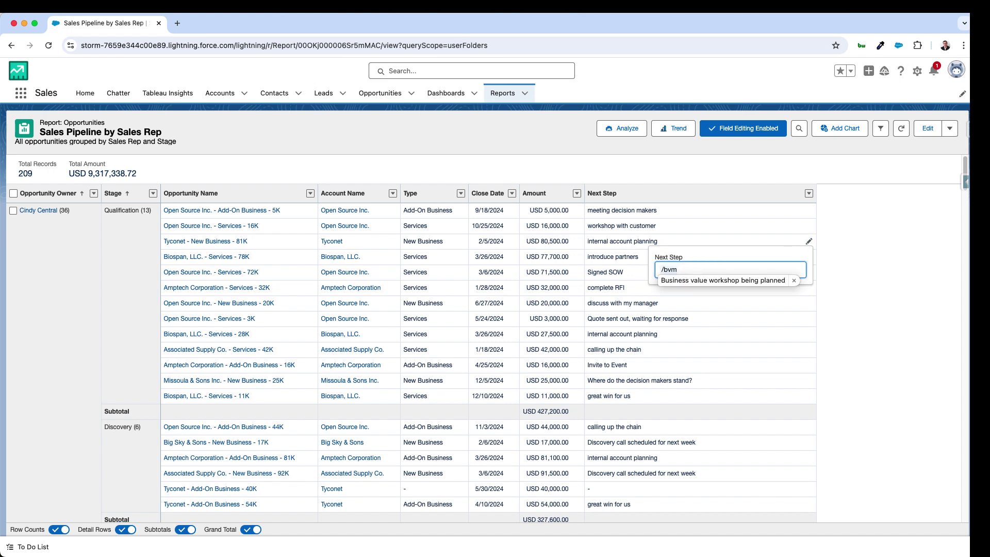
pyautogui.click(740, 281)
pyautogui.press('Return')
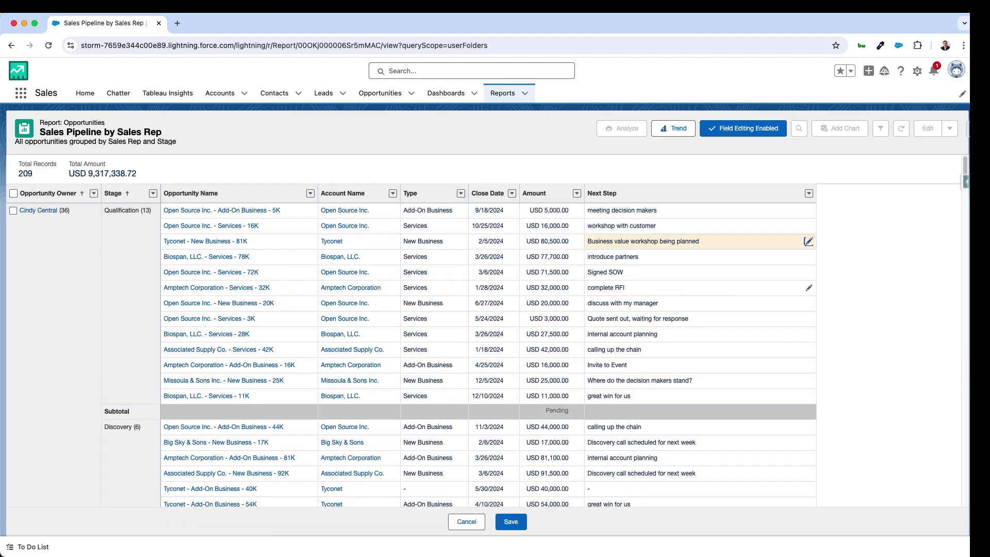
# Step: Replace 'introduce partners' with 'Discovery workshop to undertand ROI' using the /d shortcut
pyautogui.click(809, 256)
pyautogui.tripleClick(726, 283)
pyautogui.write('/d')
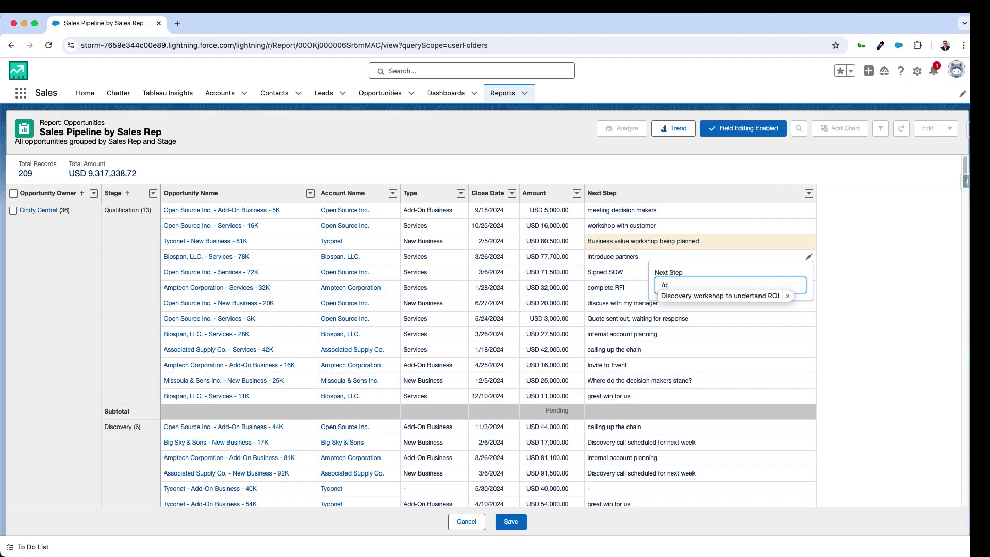
pyautogui.click(687, 297)
pyautogui.press('Return')
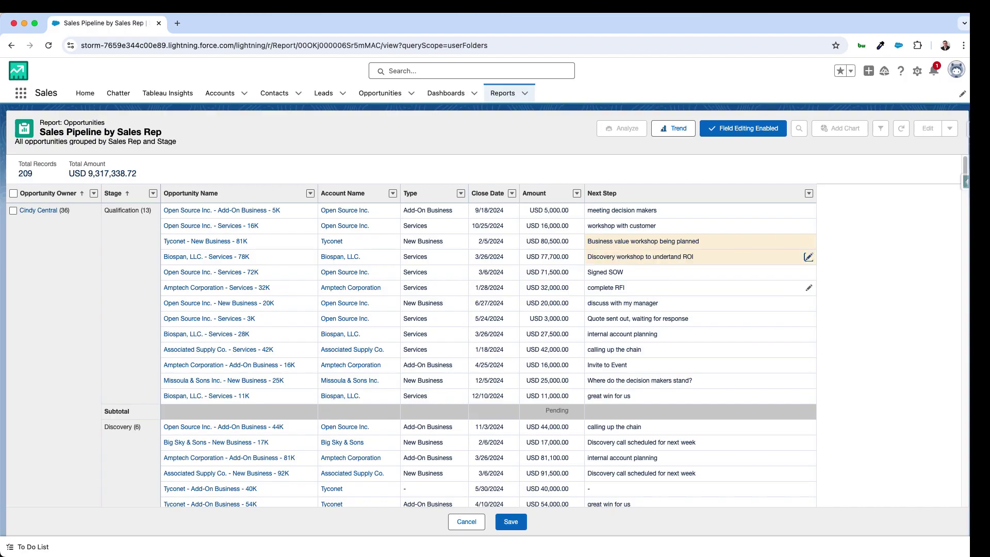
# Step: Change the Biospan 28K Next Step from 'internal account planning' to 'meeting with CEO'
pyautogui.click(808, 334)
pyautogui.click(704, 335)
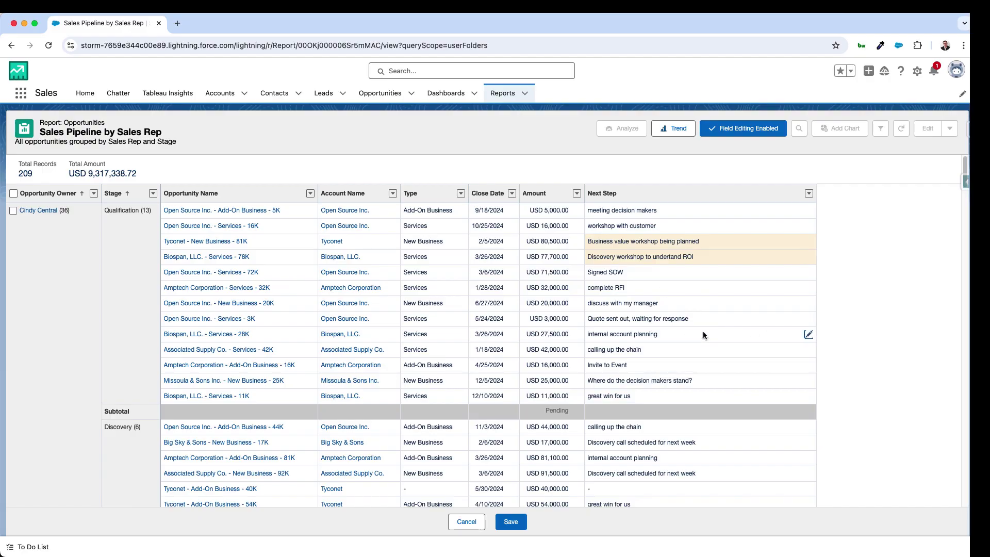
pyautogui.click(809, 334)
pyautogui.hotkey('shift', 'alt', 'Left')
pyautogui.hotkey('shift', 'alt', 'Left')
pyautogui.hotkey('shift', 'alt', 'Left')
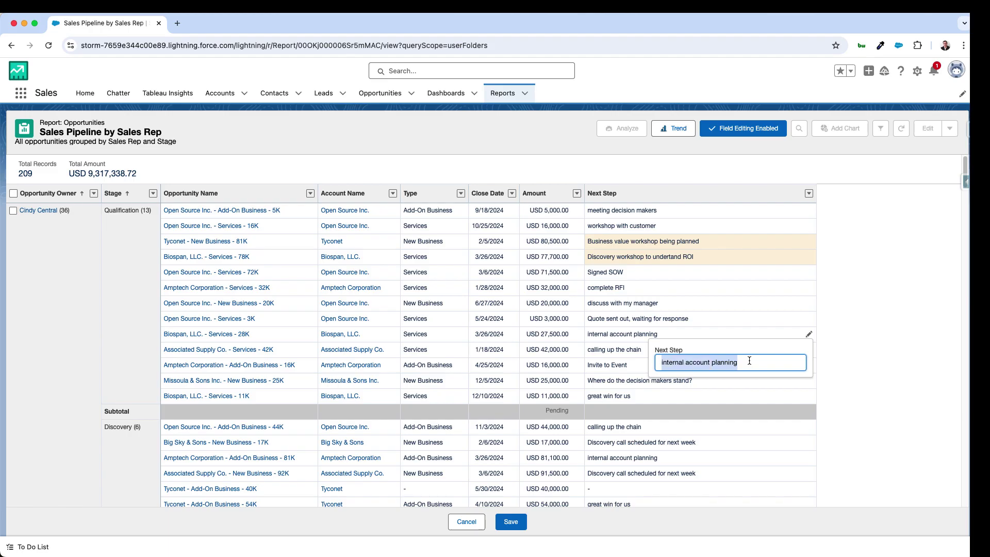
pyautogui.write('meet')
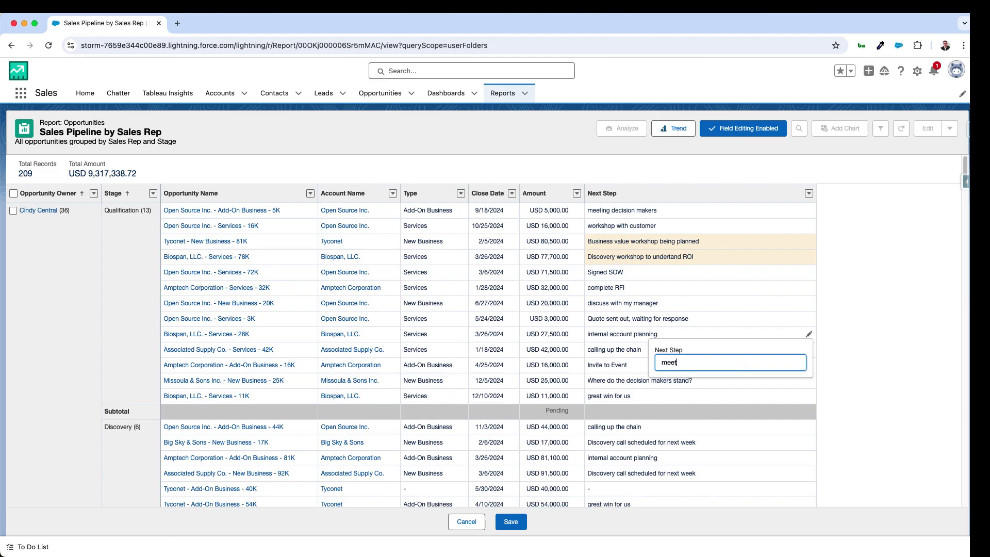
pyautogui.write('ing with CEO')
pyautogui.click(852, 366)
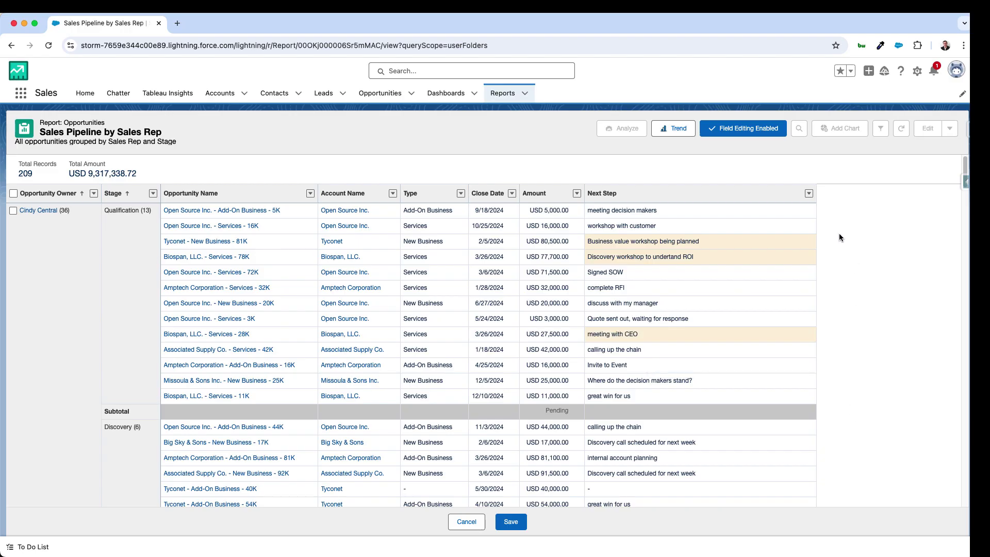
# Step: Commit the three inline Next Step edits in the Sales Pipeline by Sales Rep report
pyautogui.click(511, 521)
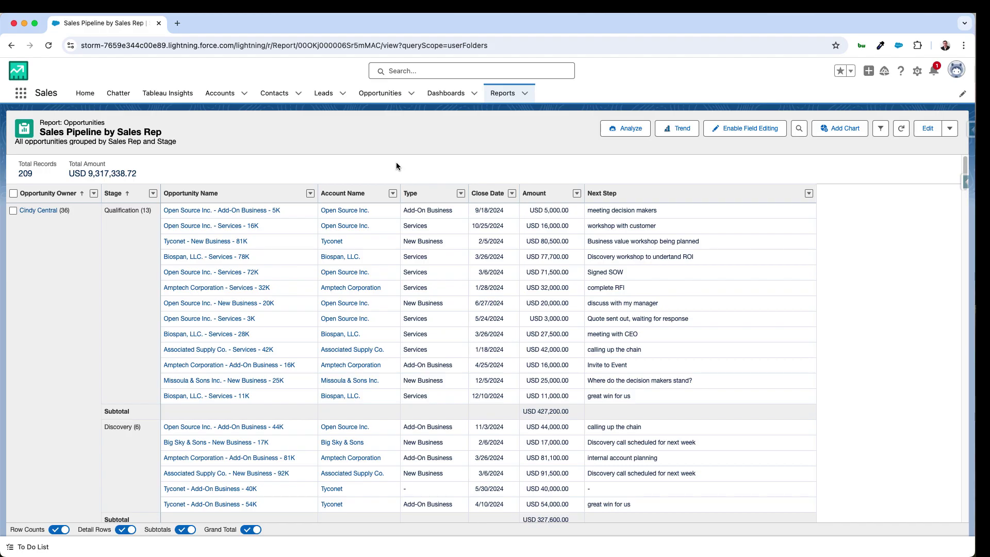
# Step: Open the first Omega, Inc. contact and scroll its Related tab down to Cases
pyautogui.click(275, 95)
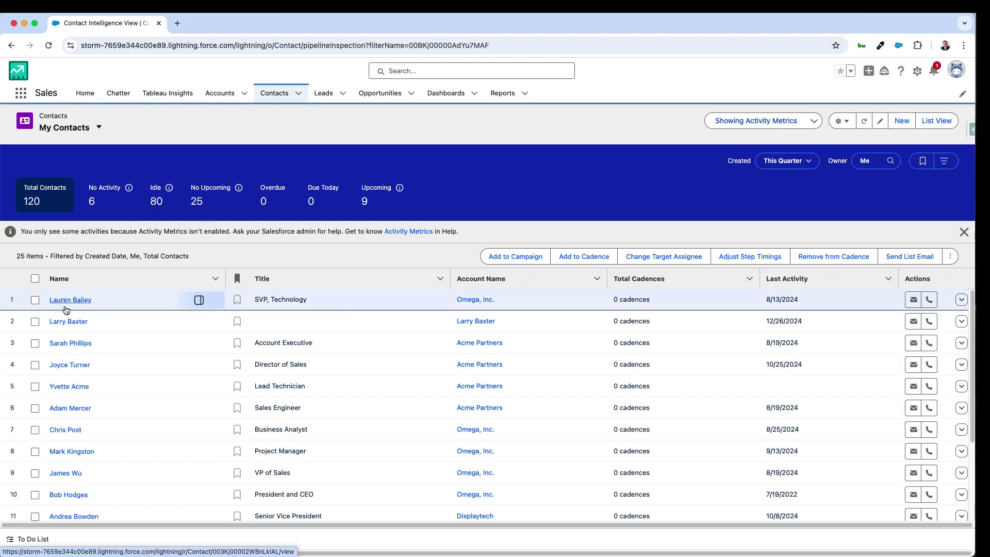
pyautogui.click(67, 300)
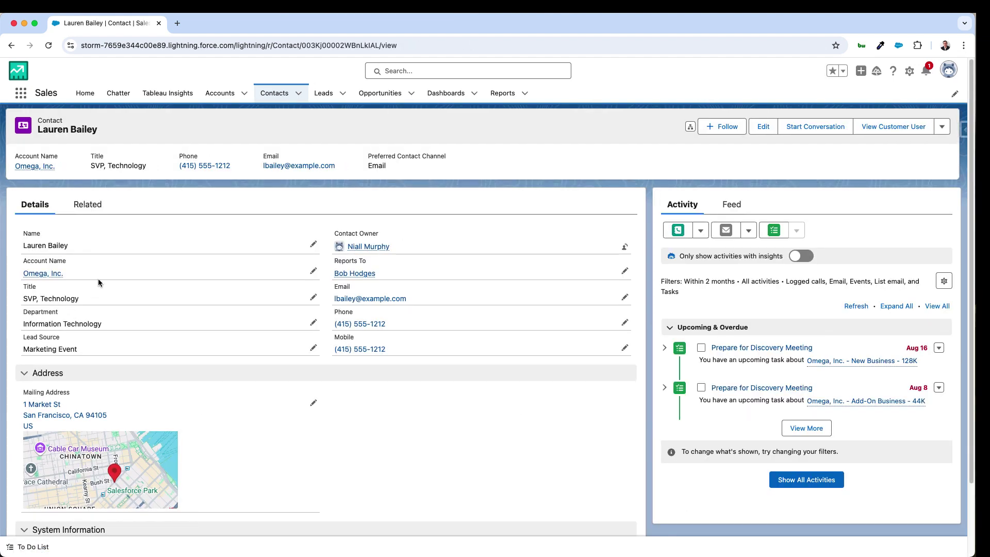
pyautogui.click(88, 206)
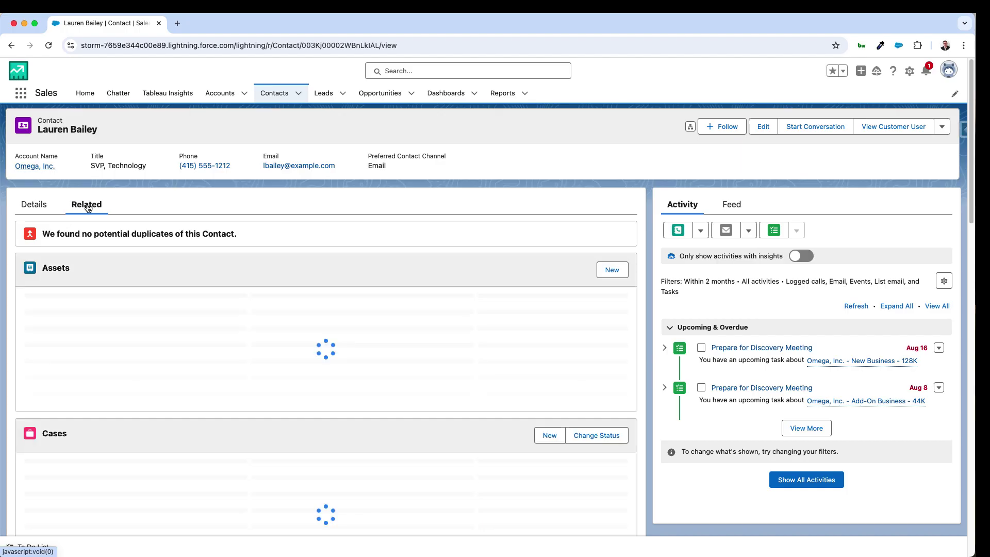
pyautogui.scroll(-5, 341, 274)
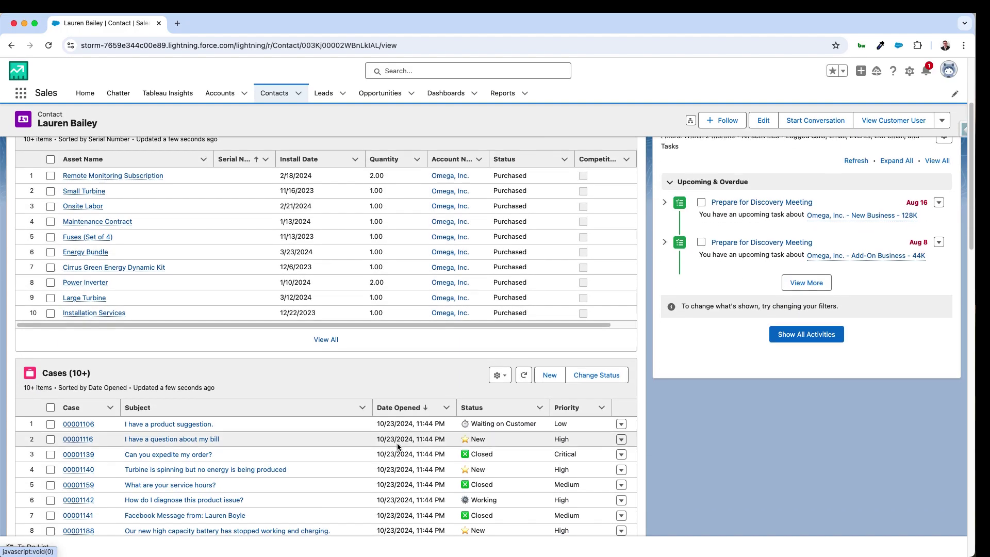
pyautogui.scroll(5, 398, 443)
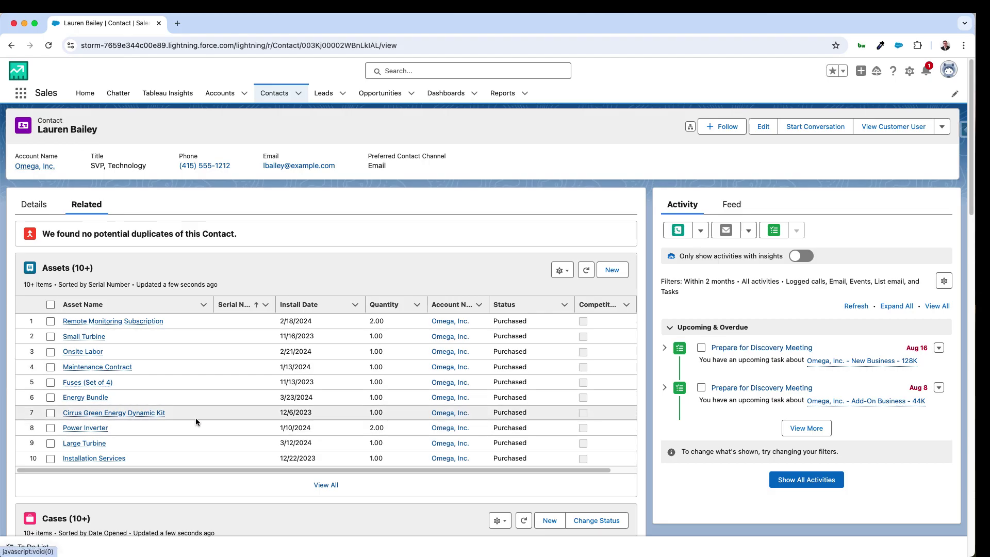
pyautogui.scroll(-3, 197, 420)
pyautogui.scroll(-1, 196, 423)
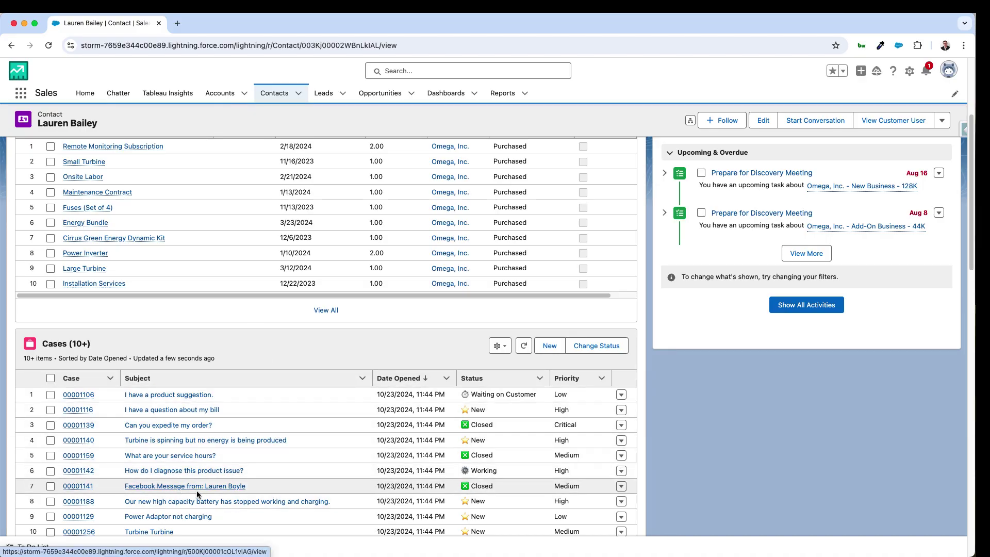
pyautogui.scroll(-1, 233, 522)
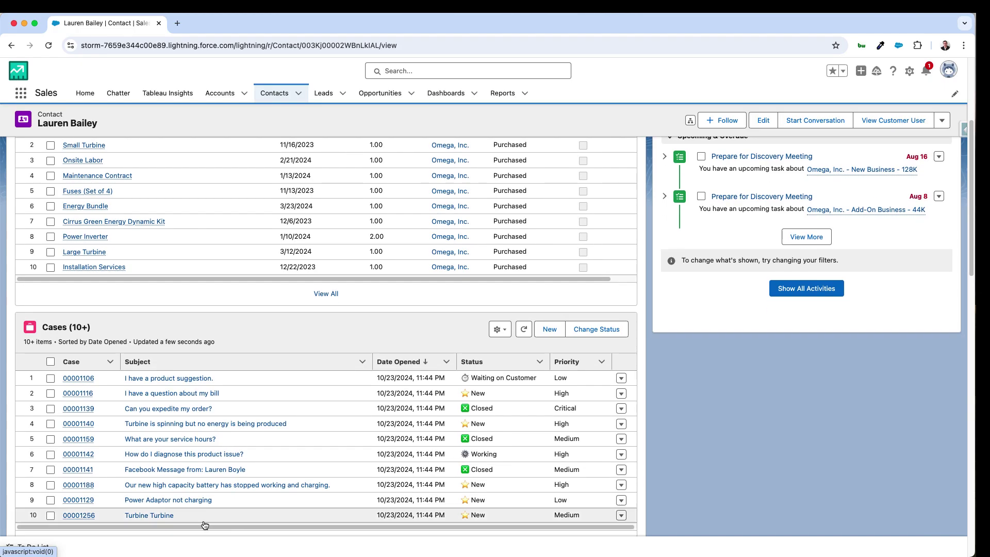
# Step: Set the battery, Power Adaptor and Turbine Turbine cases to Closed and confirm the update
pyautogui.click(51, 485)
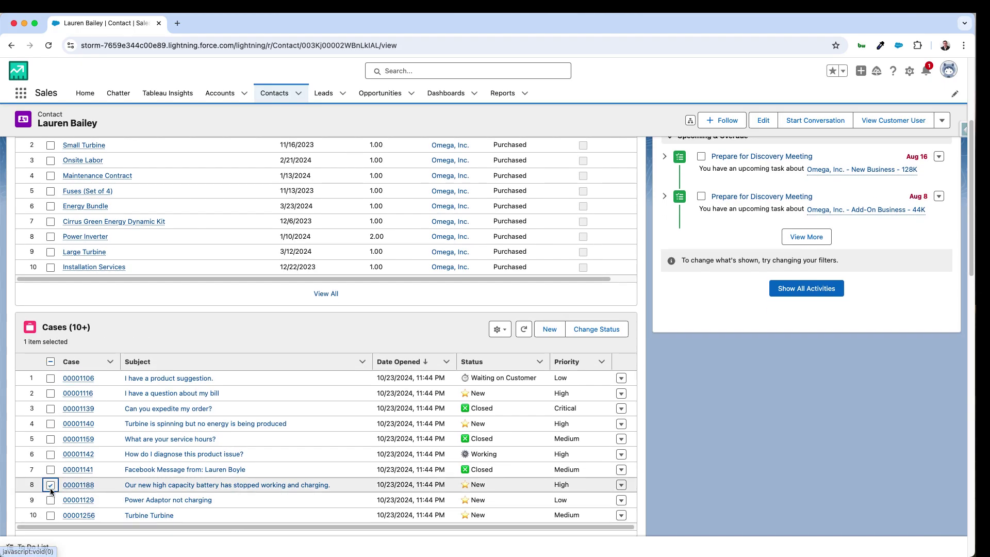
pyautogui.click(51, 500)
pyautogui.click(51, 515)
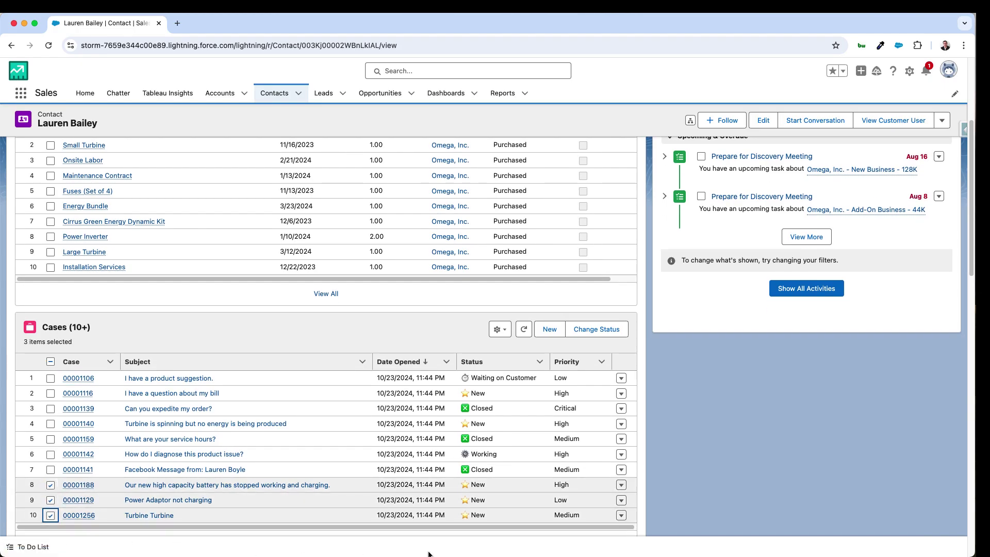
pyautogui.click(592, 331)
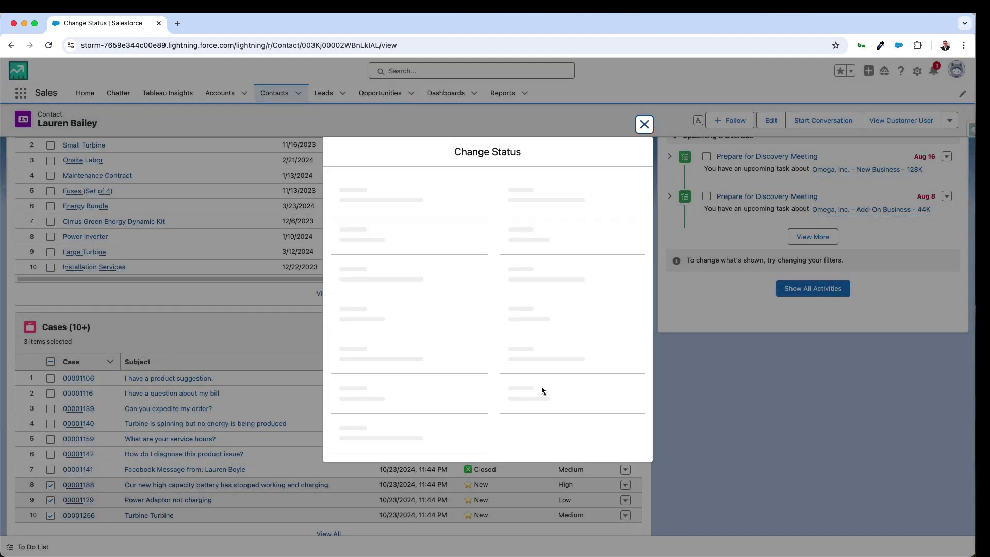
pyautogui.click(491, 282)
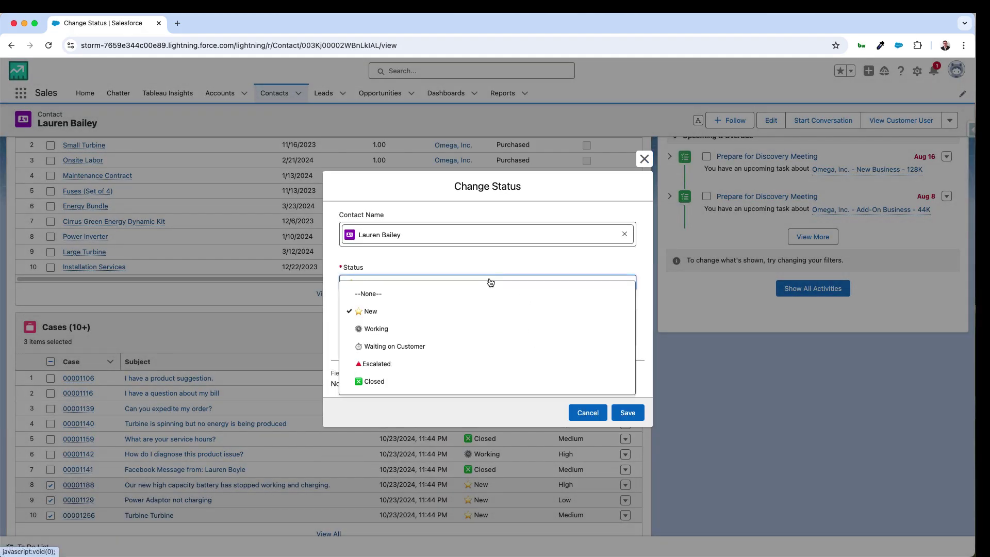
pyautogui.click(477, 383)
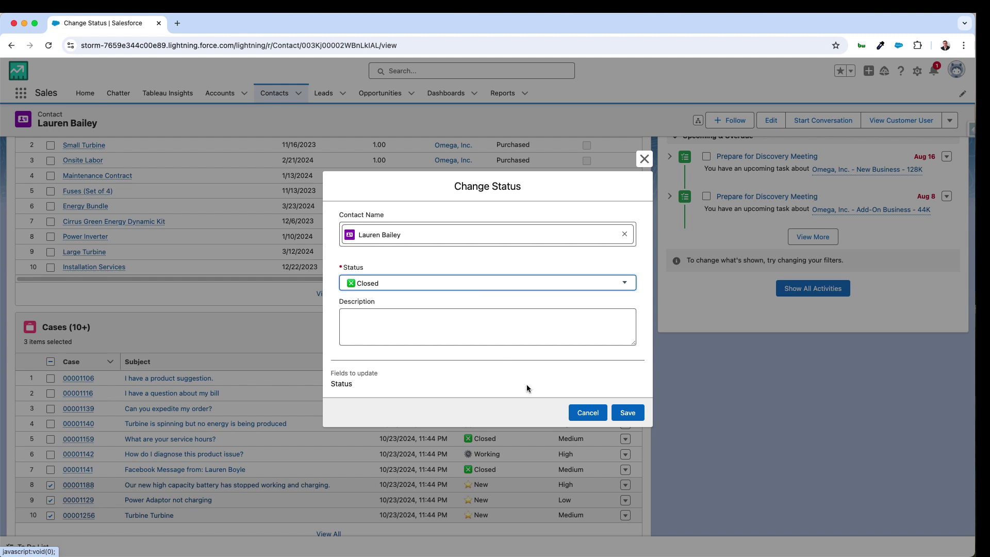
pyautogui.click(636, 415)
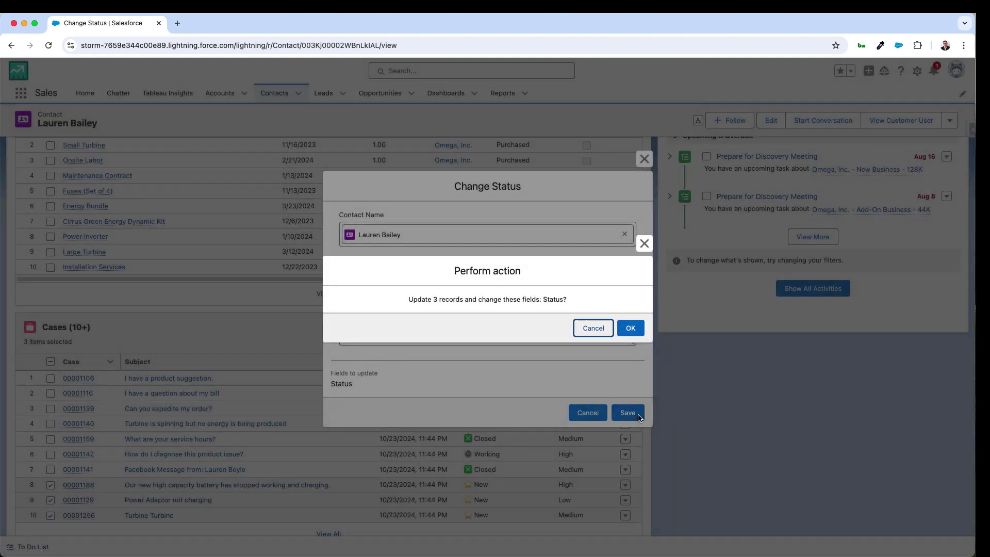
pyautogui.click(637, 333)
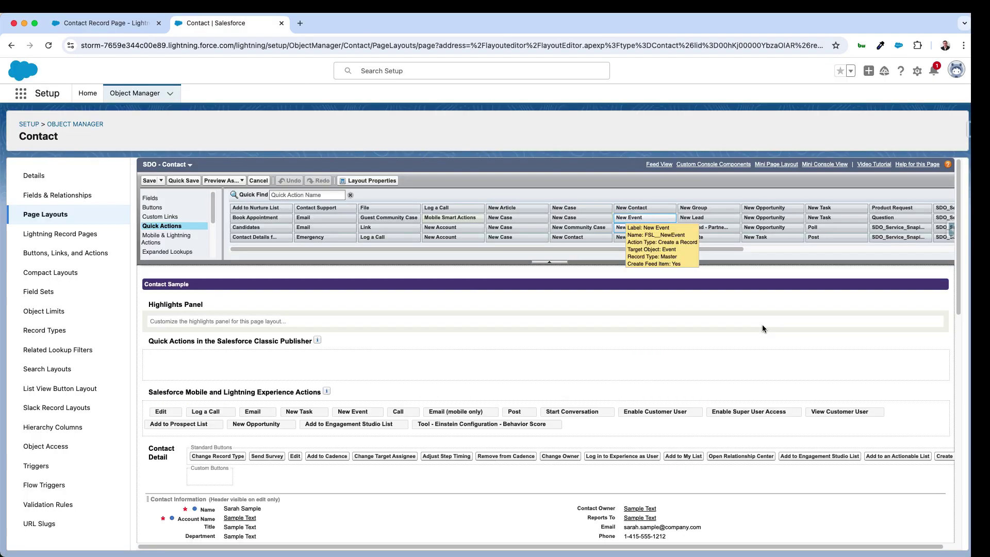
# Step: Show the Contact layout's Cases related list quick actions, where Change Status is selected
pyautogui.scroll(-3, 763, 326)
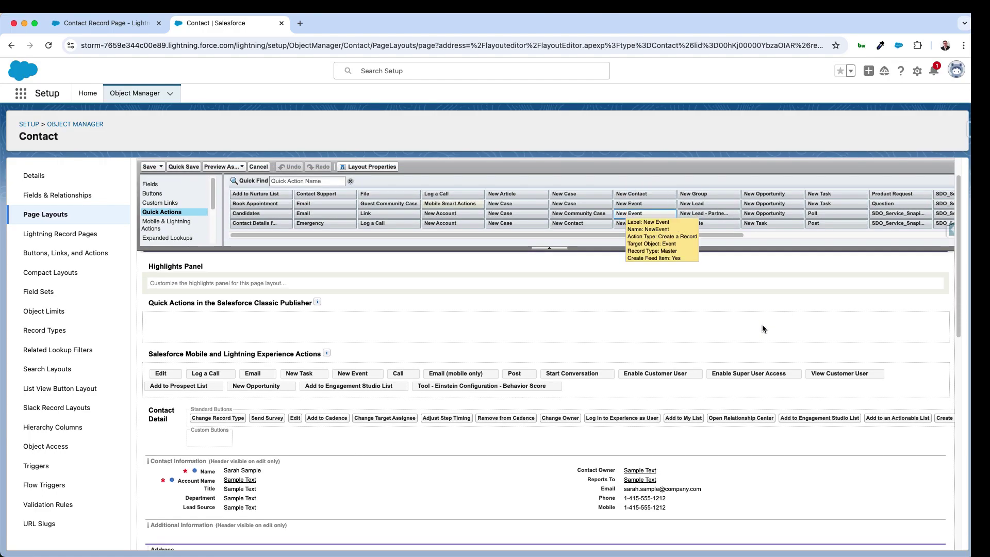
pyautogui.scroll(-8, 762, 328)
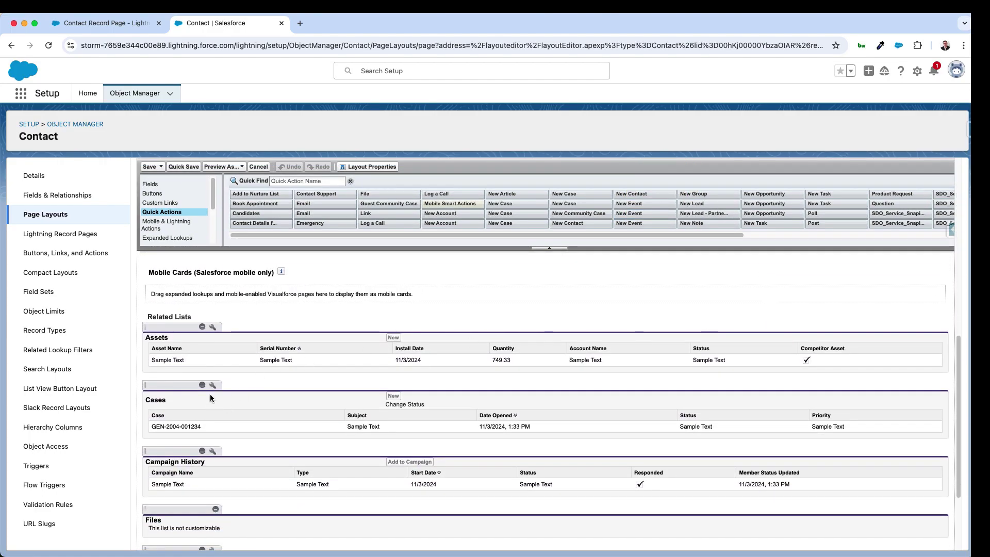
pyautogui.click(212, 386)
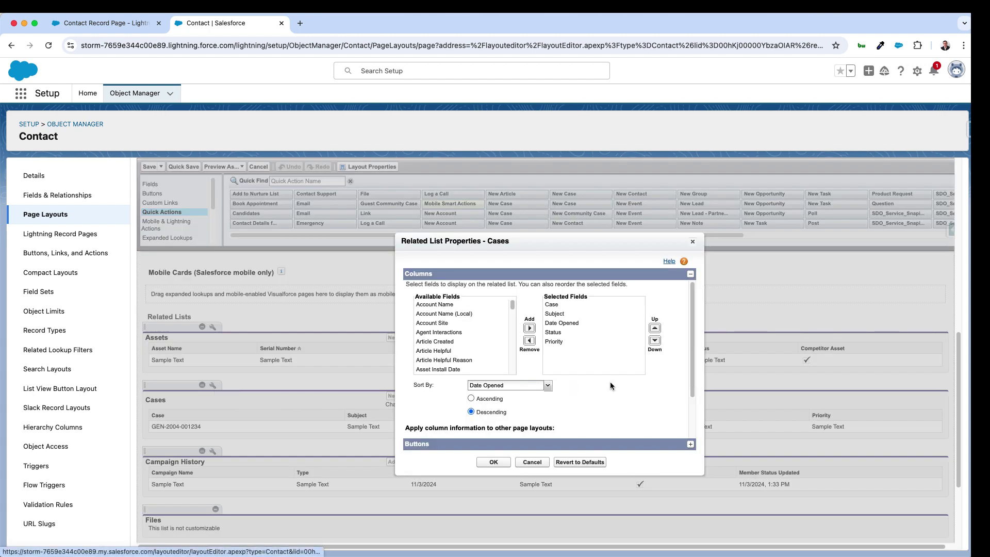
pyautogui.scroll(-3, 611, 381)
pyautogui.click(690, 444)
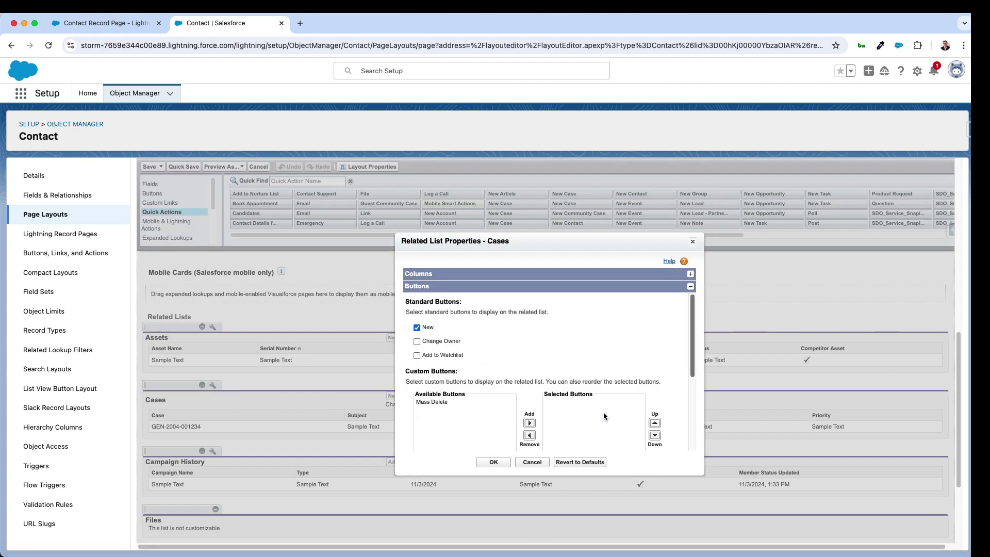
pyautogui.scroll(-3, 603, 412)
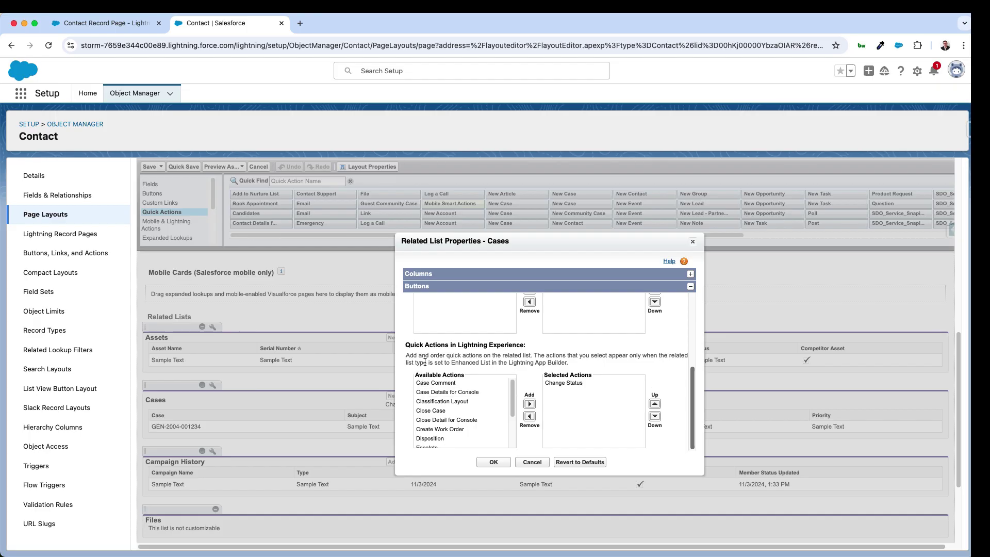